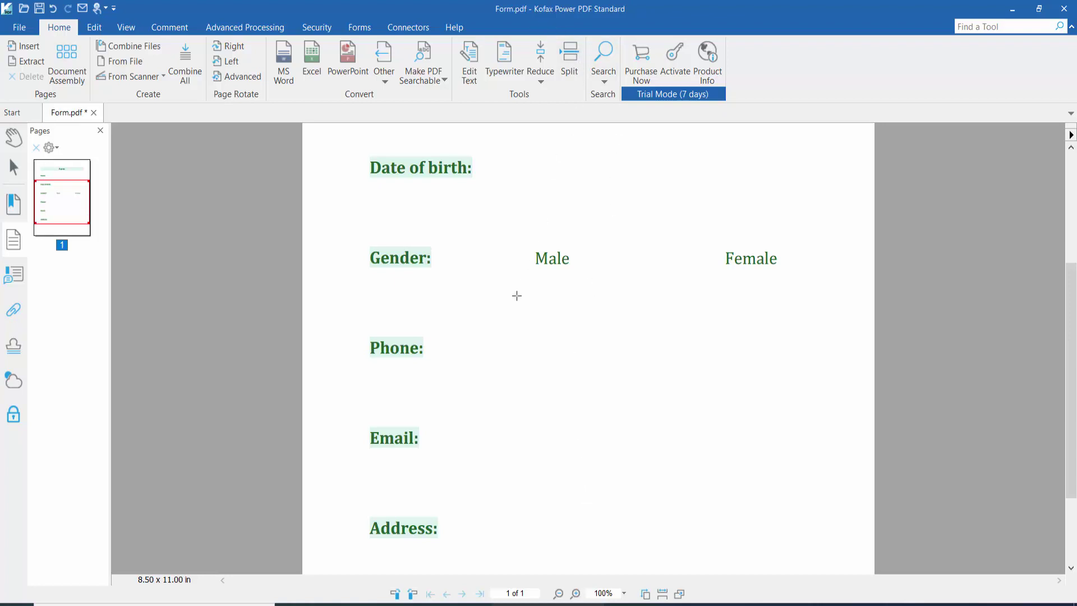
scroll(519, 301, up, 3)
scroll(520, 302, down, 5)
scroll(518, 301, up, 1)
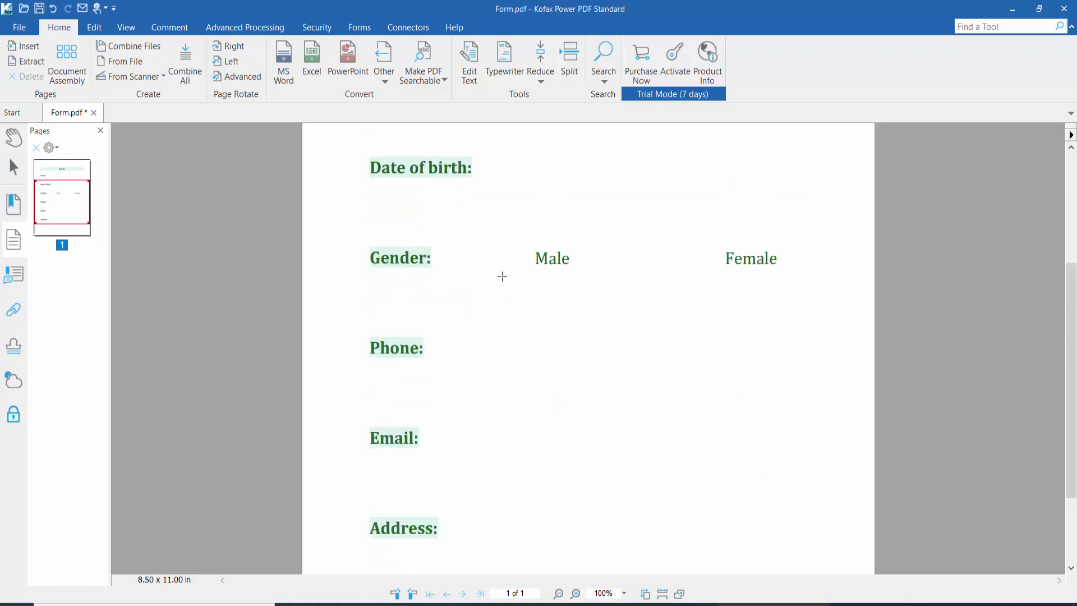
Draw check box CheckBox2 just left of Male and dismiss its properties dialog.
click(360, 27)
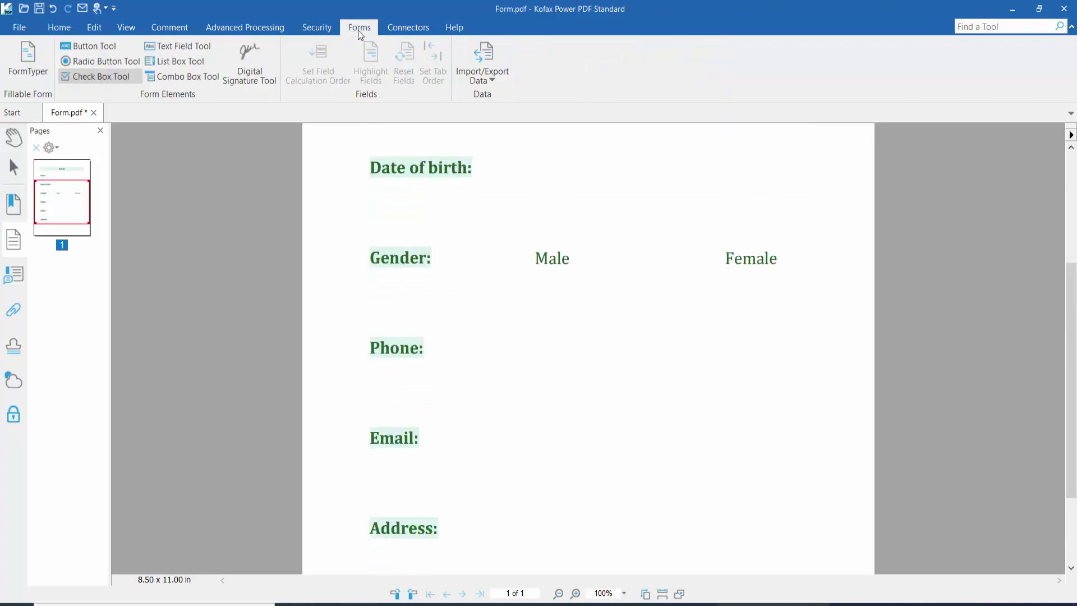
click(88, 76)
drag(449, 225, 520, 293)
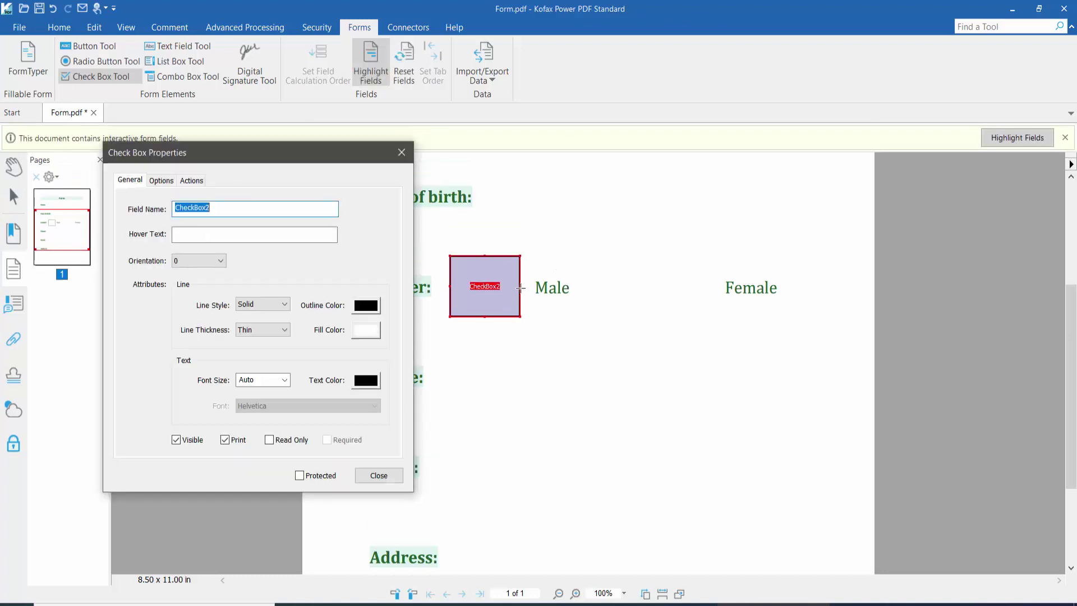
click(401, 152)
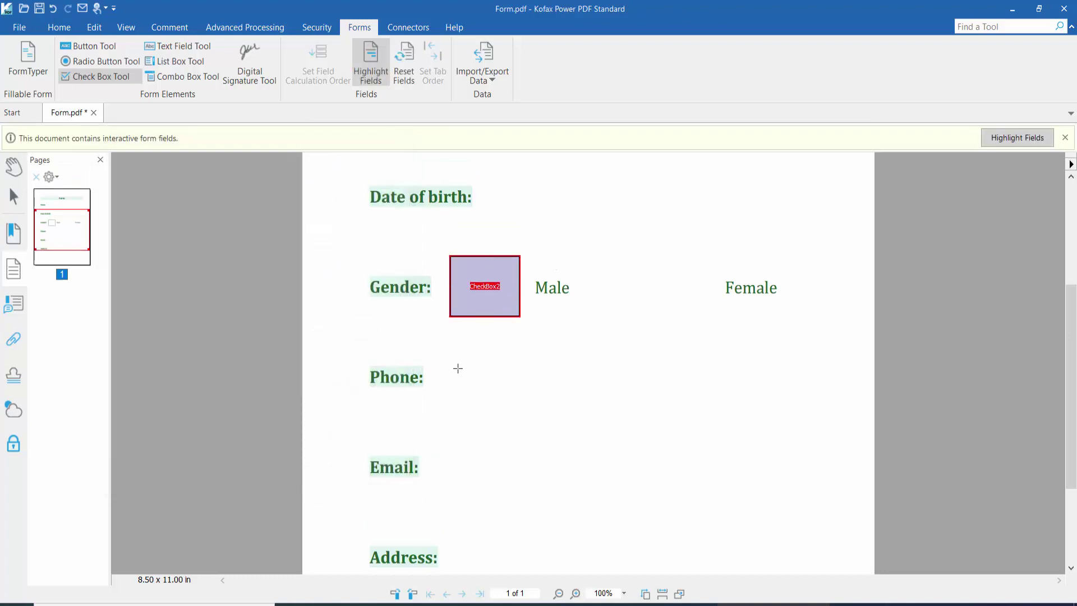
Give CheckBox2 a solid magenta Medium-thickness border, no fill colour and Auto text size.
right_click(487, 308)
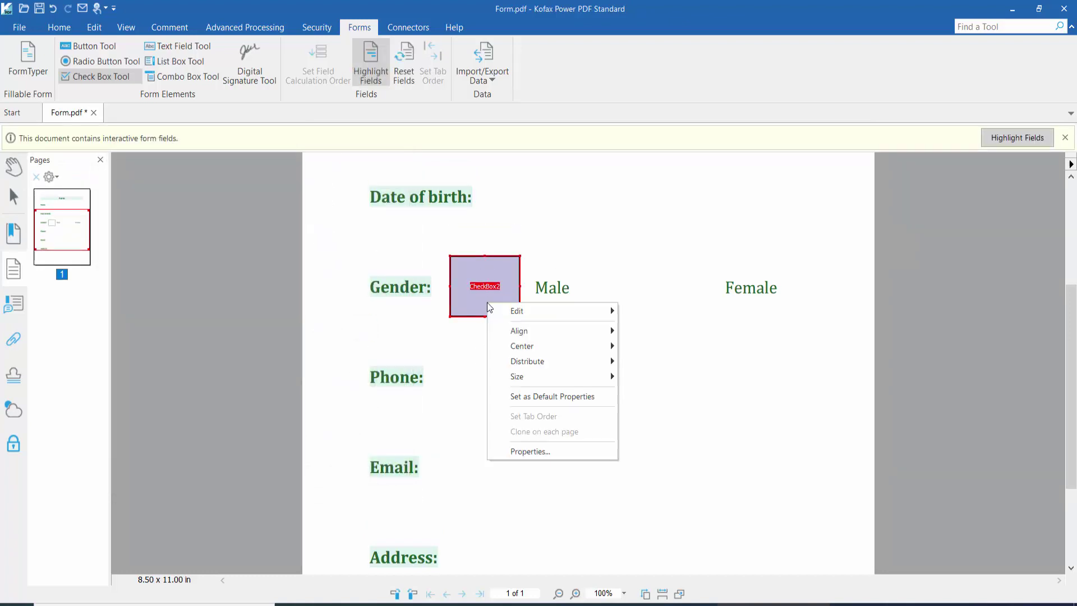
click(519, 457)
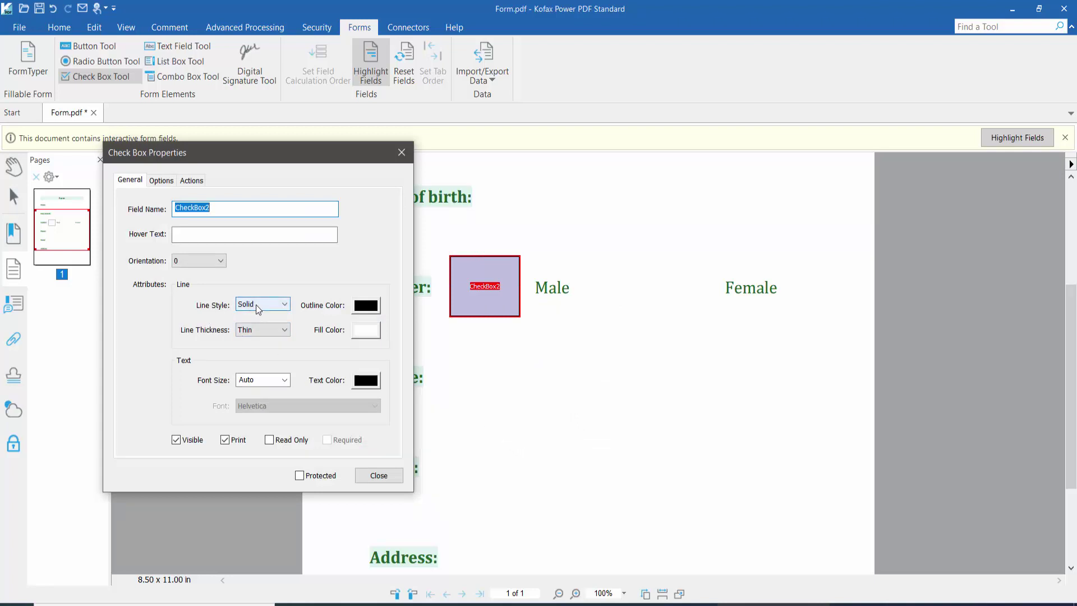
click(275, 304)
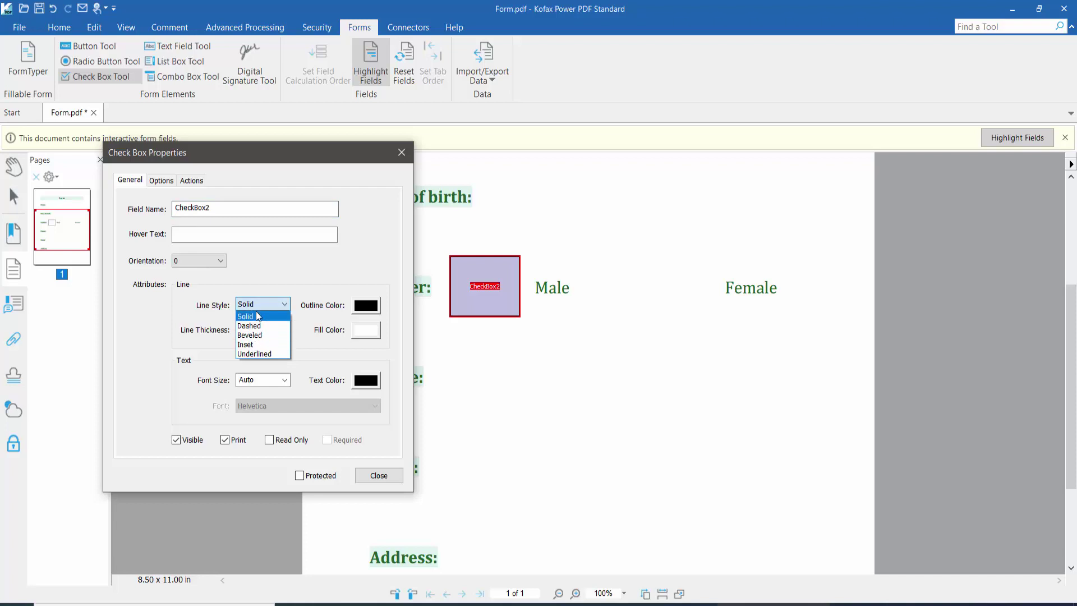
click(368, 309)
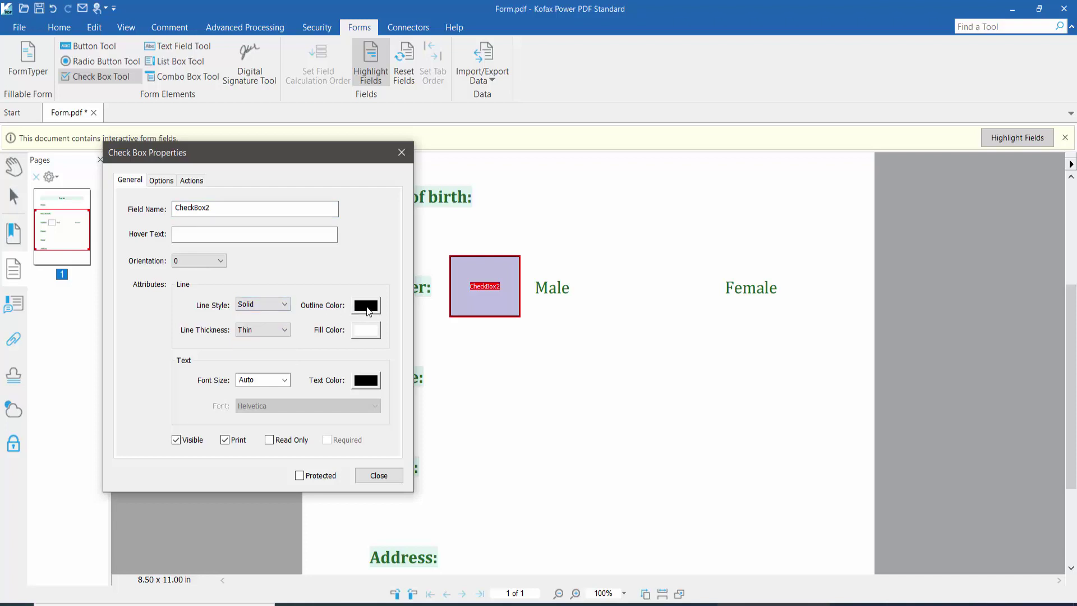
click(366, 307)
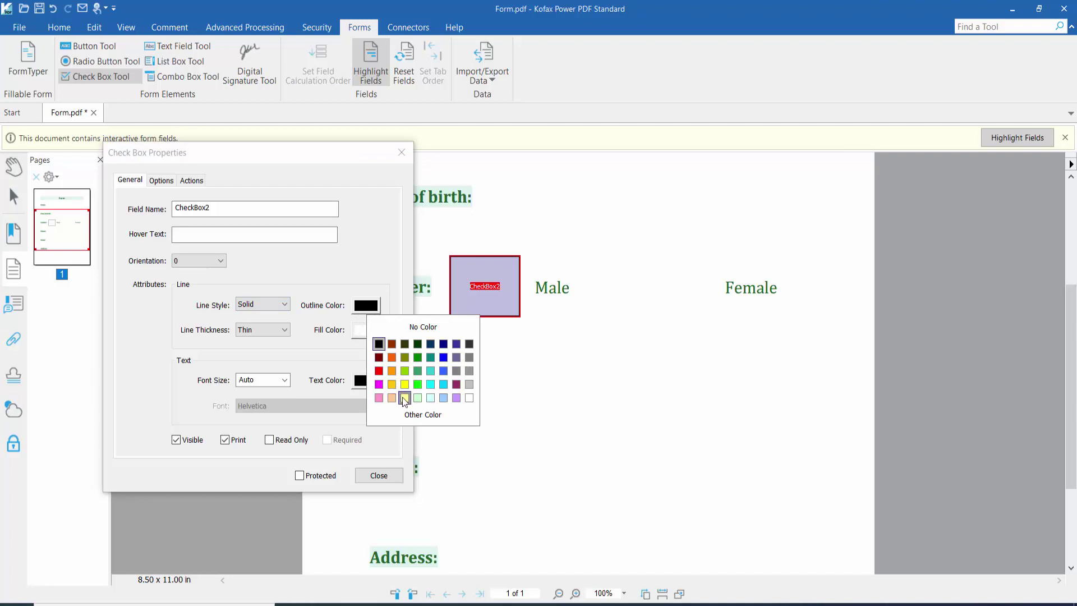
click(380, 384)
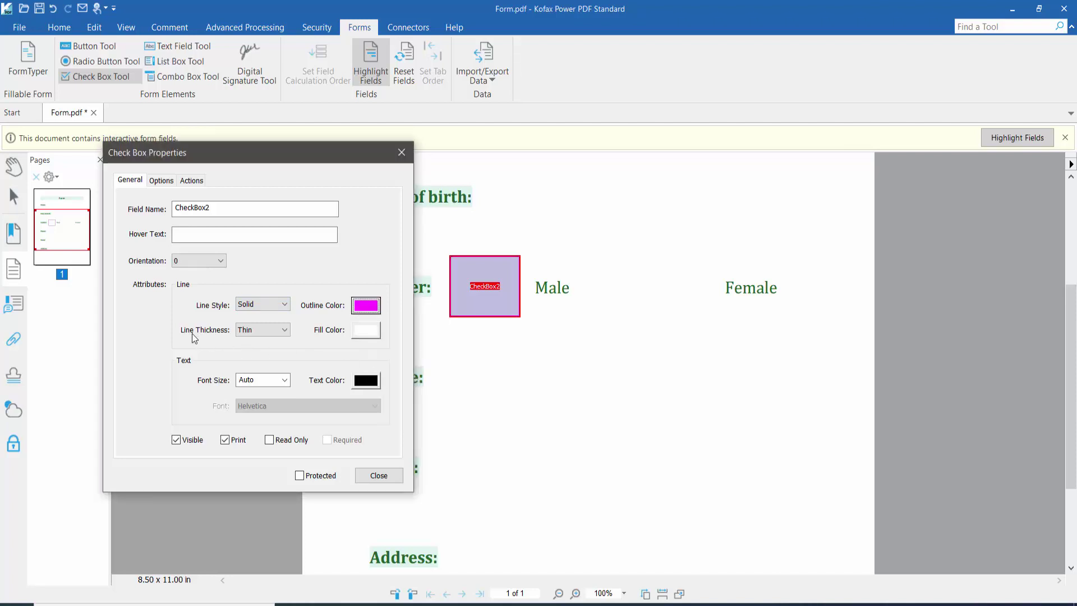
click(274, 331)
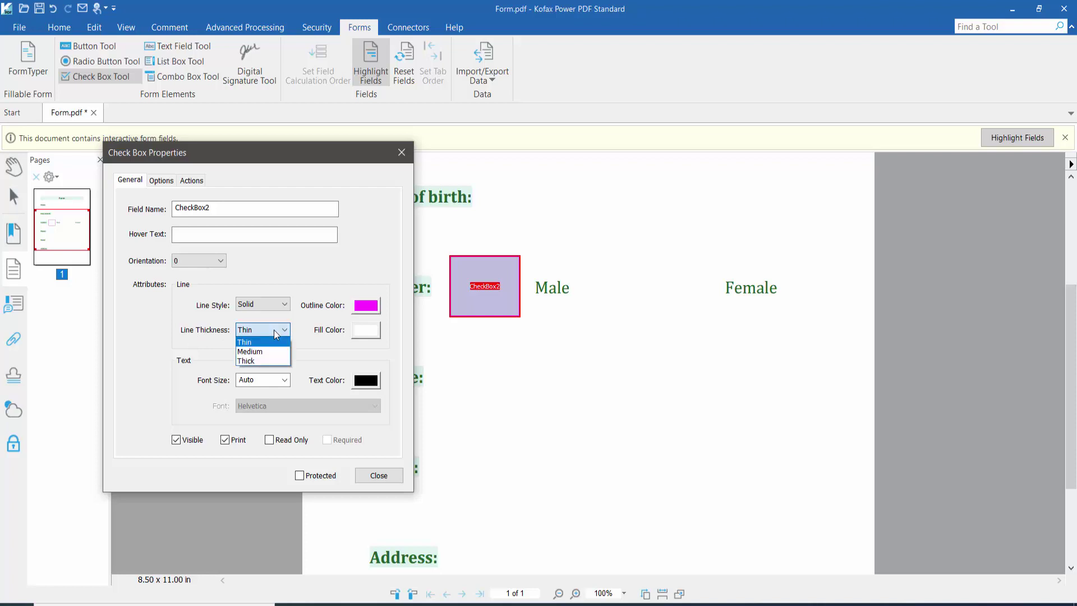
click(261, 350)
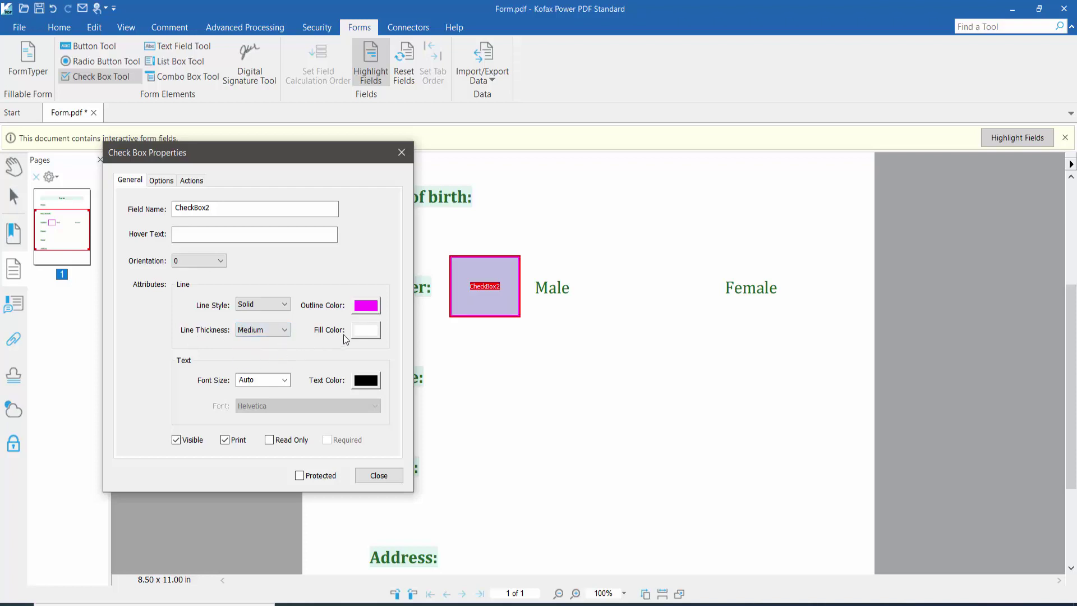
click(361, 330)
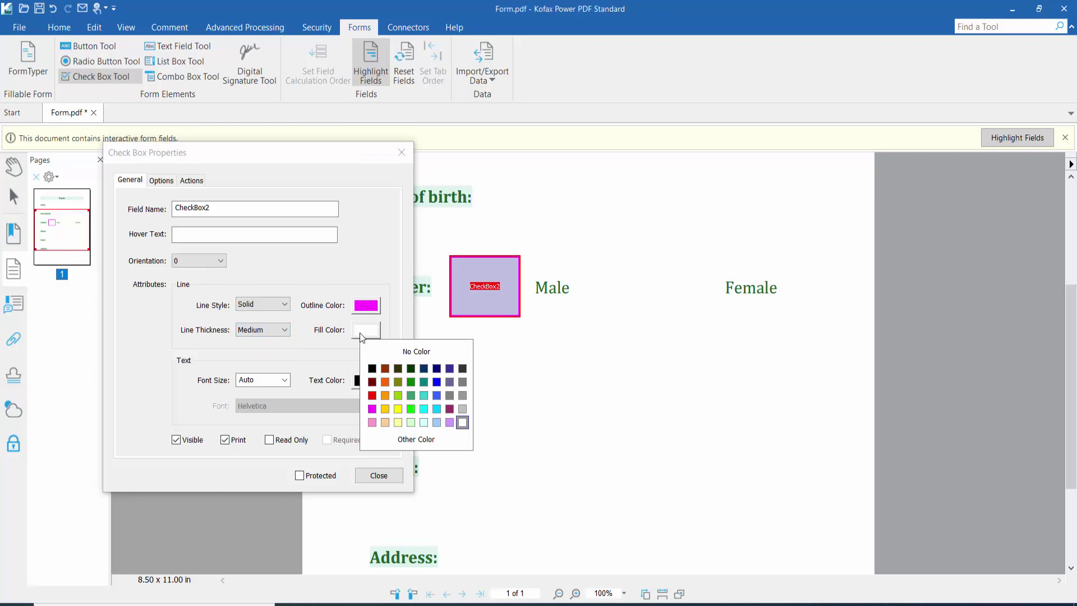
click(416, 352)
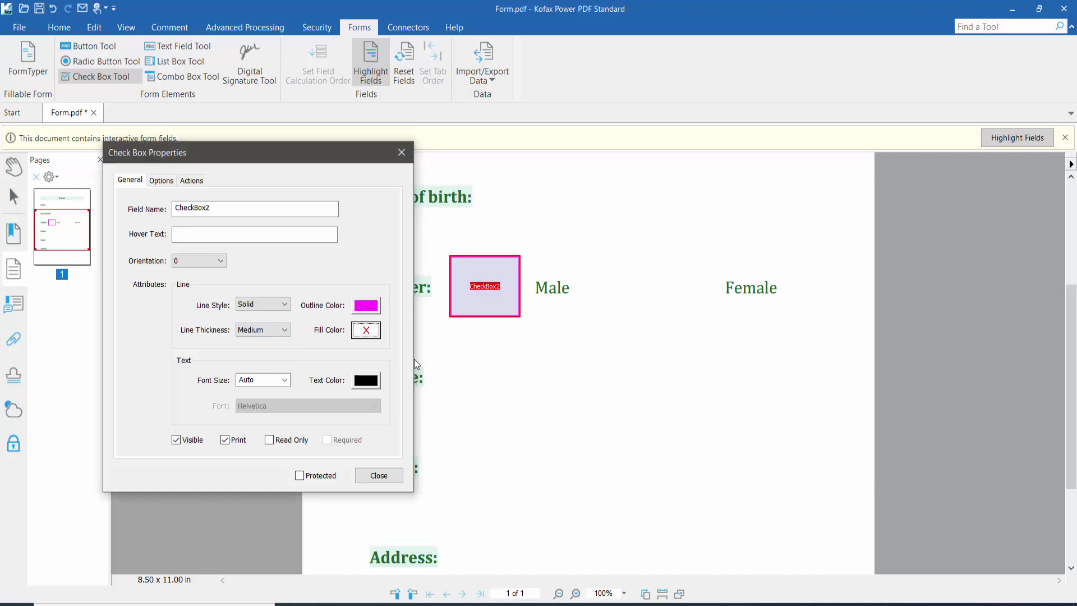
click(286, 381)
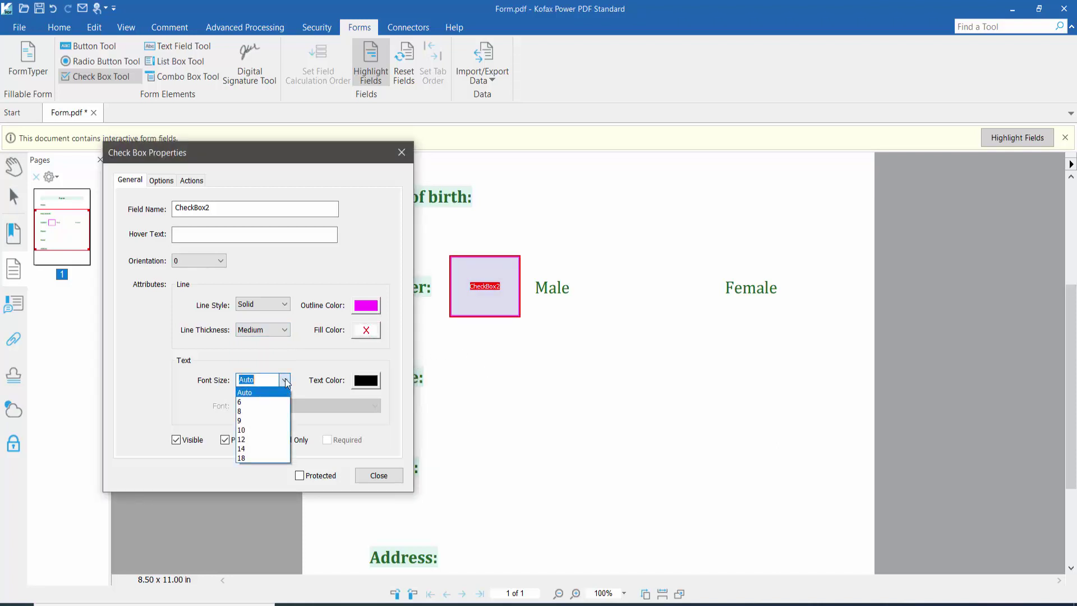
click(274, 389)
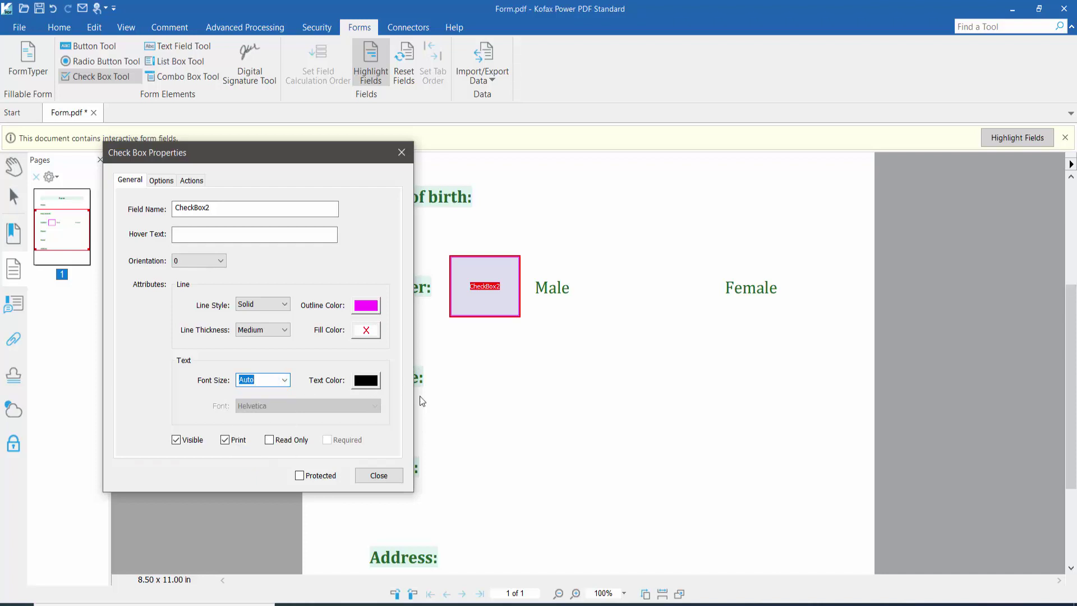
Apply the new styling and tick the Male checkbox with the Hand tool to test it.
click(379, 476)
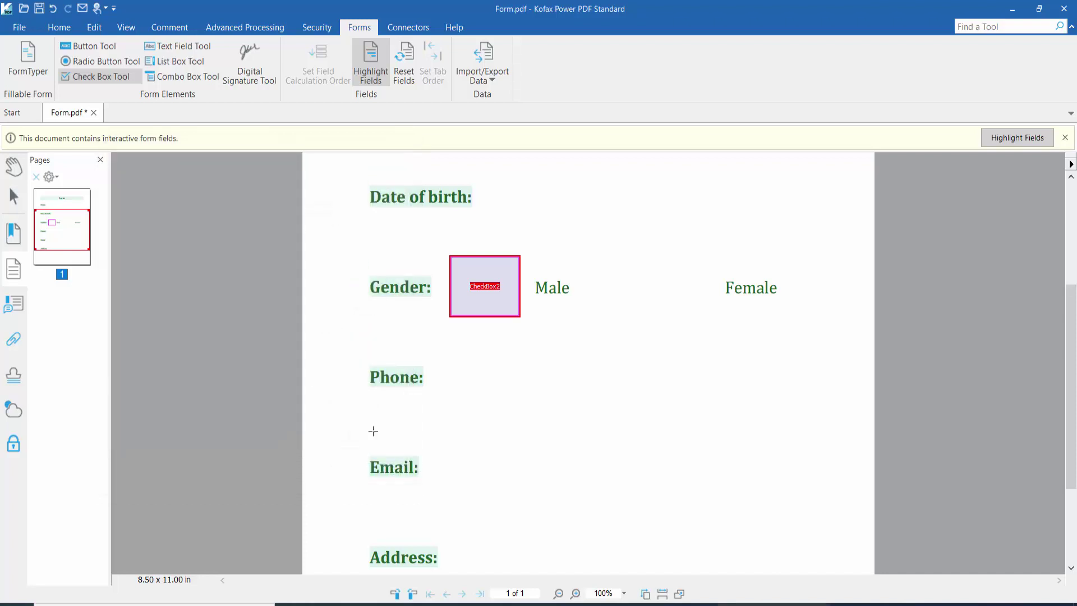
click(14, 165)
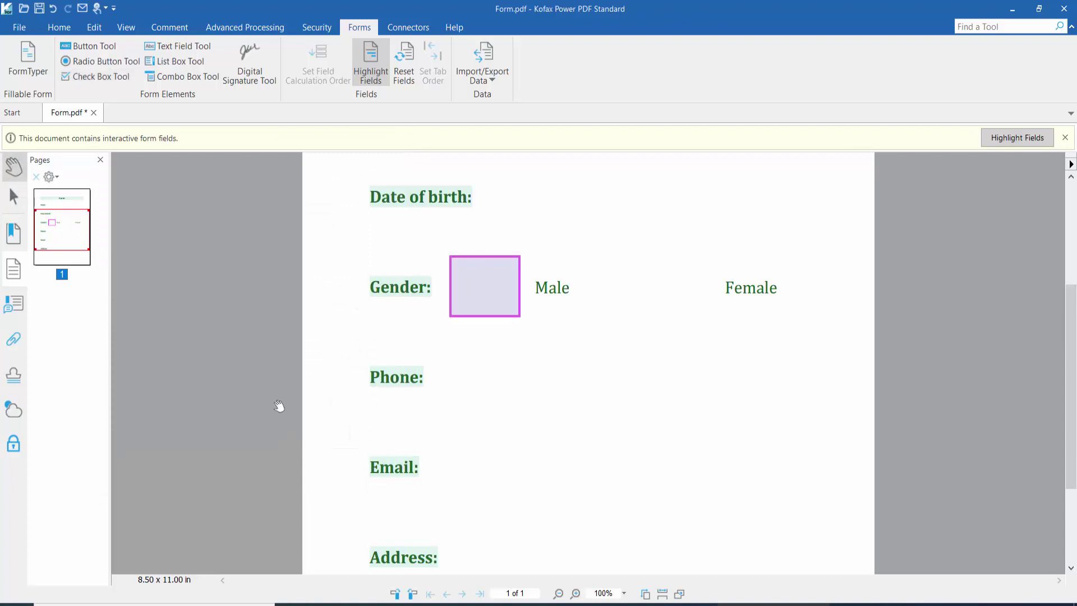
click(476, 290)
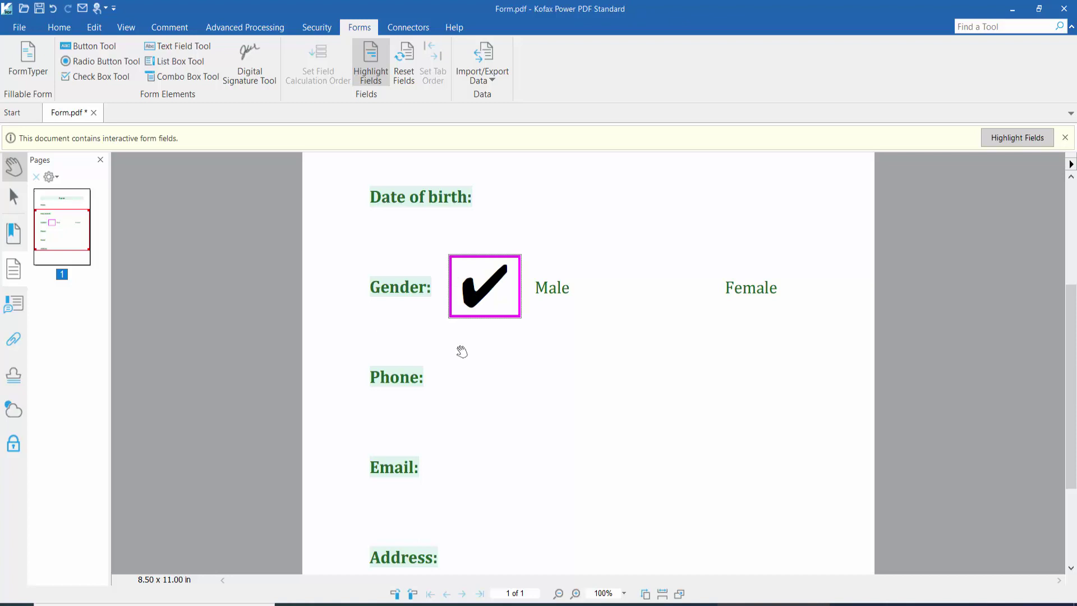
Draw CheckBox3 beside Female, nudge it slightly left, and dismiss its settings.
click(99, 76)
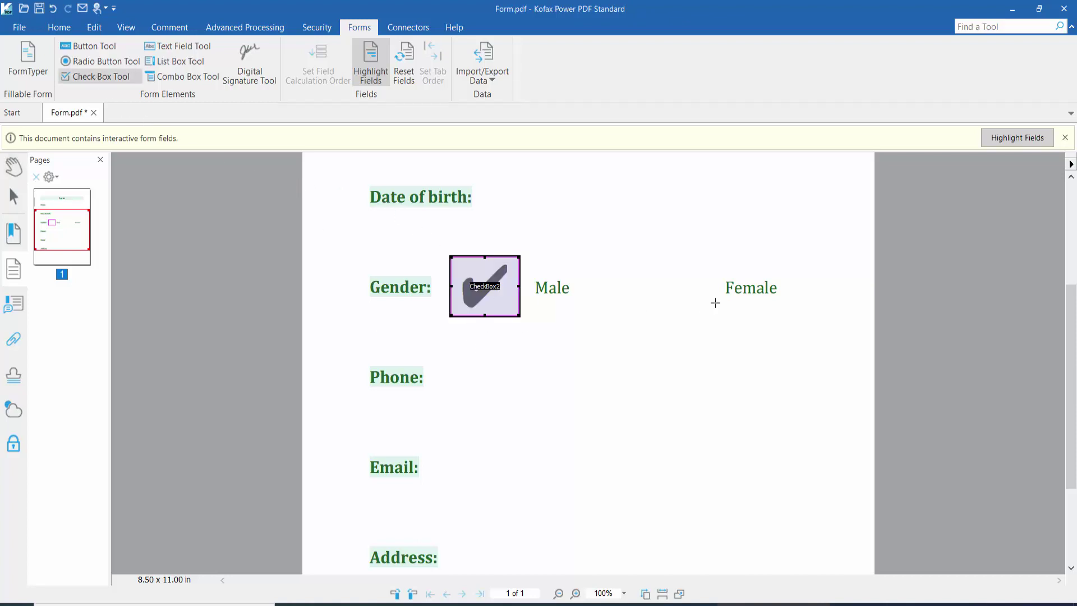
drag(658, 252, 719, 316)
drag(674, 287, 629, 283)
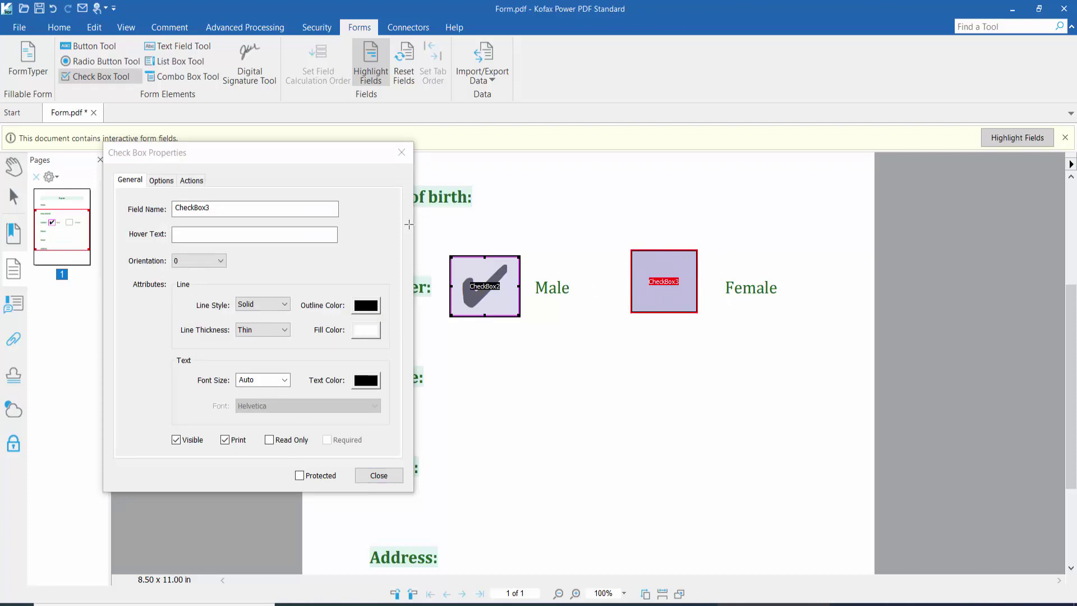
click(403, 154)
Give CheckBox3 a red mark colour, light purple fill and the Cross check style.
right_click(665, 292)
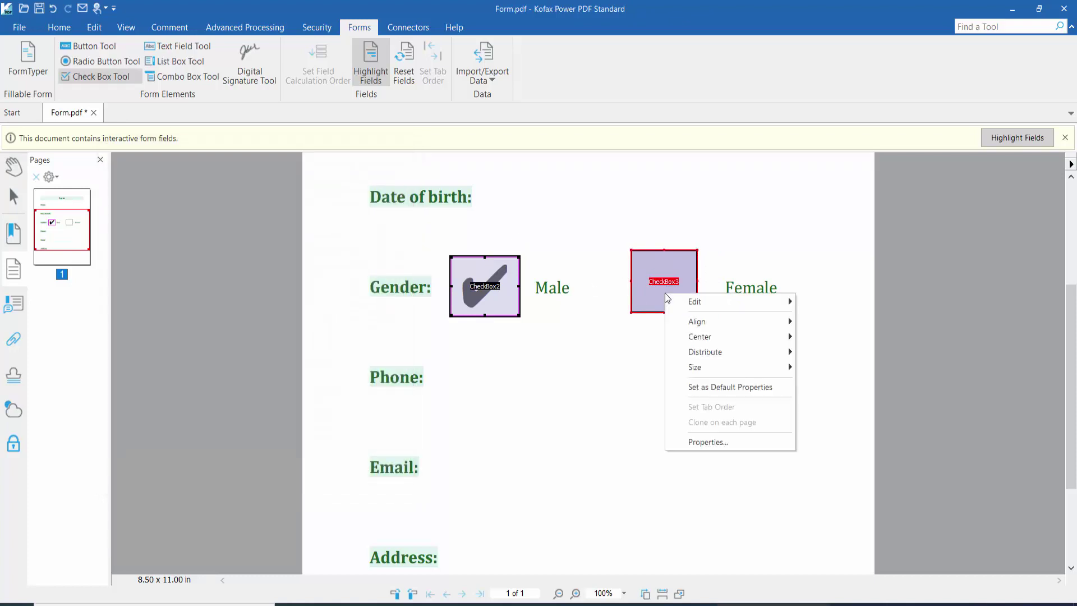
click(715, 441)
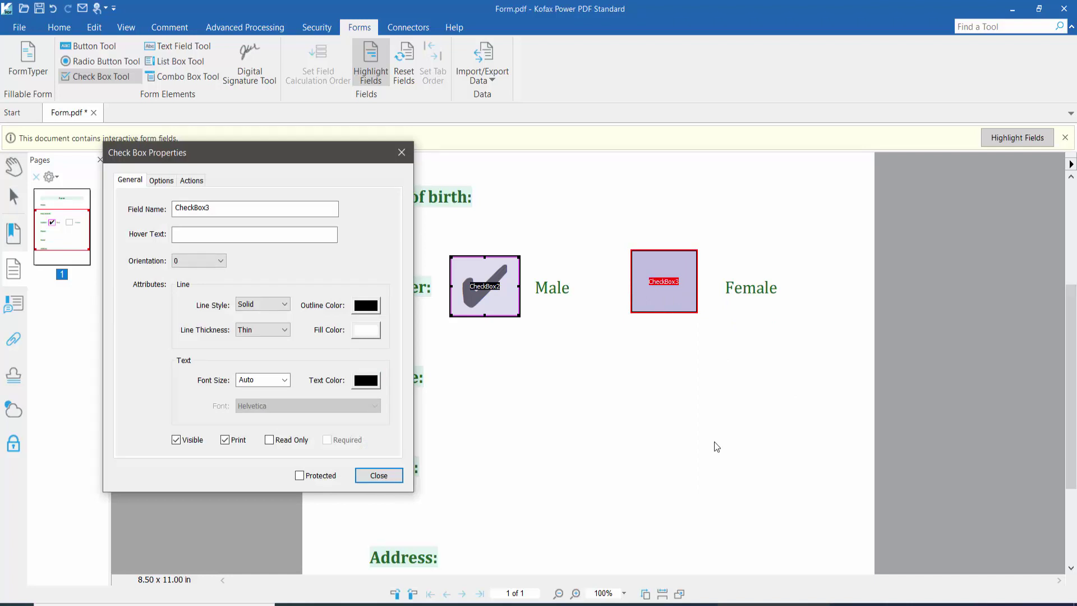
click(368, 382)
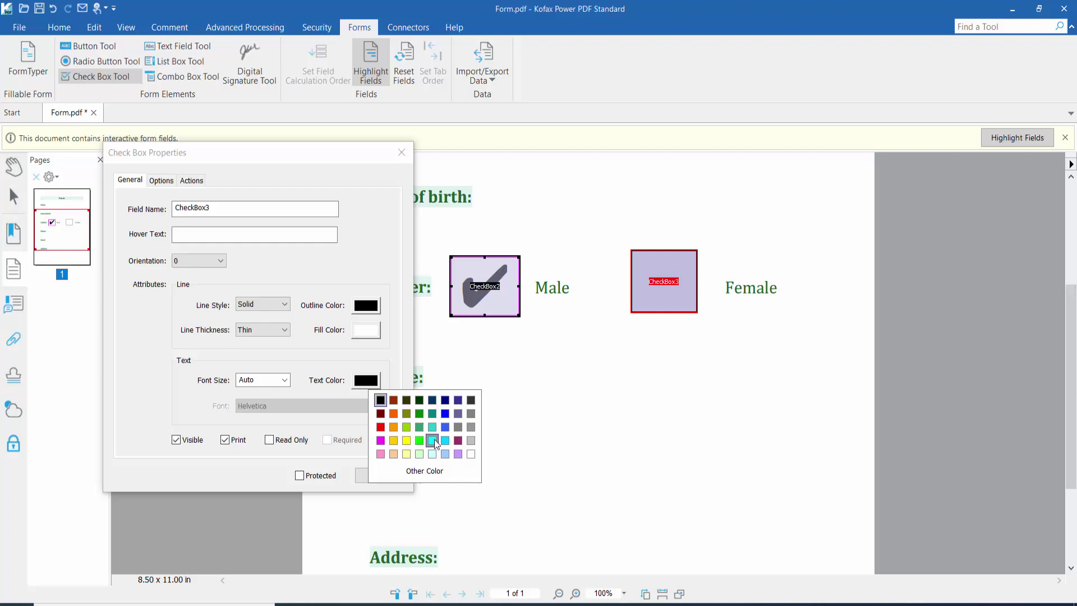
click(382, 427)
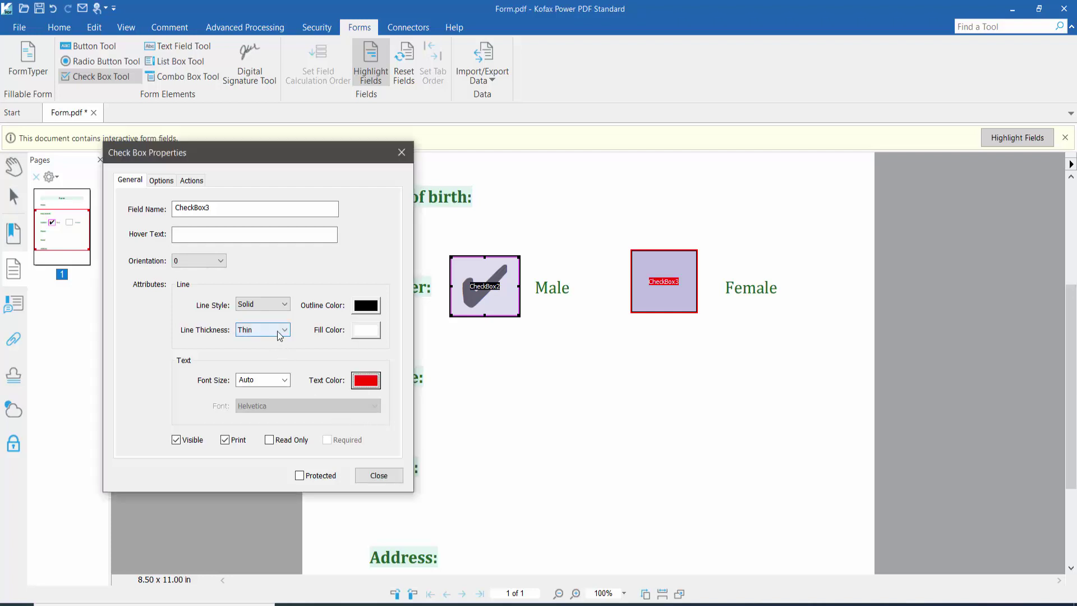
click(364, 329)
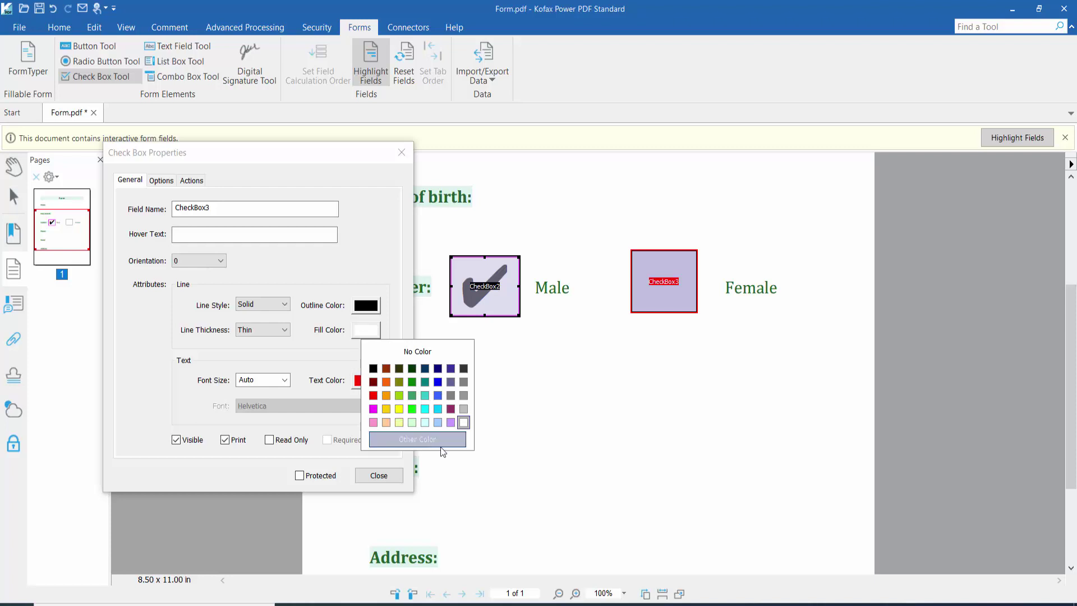
click(451, 423)
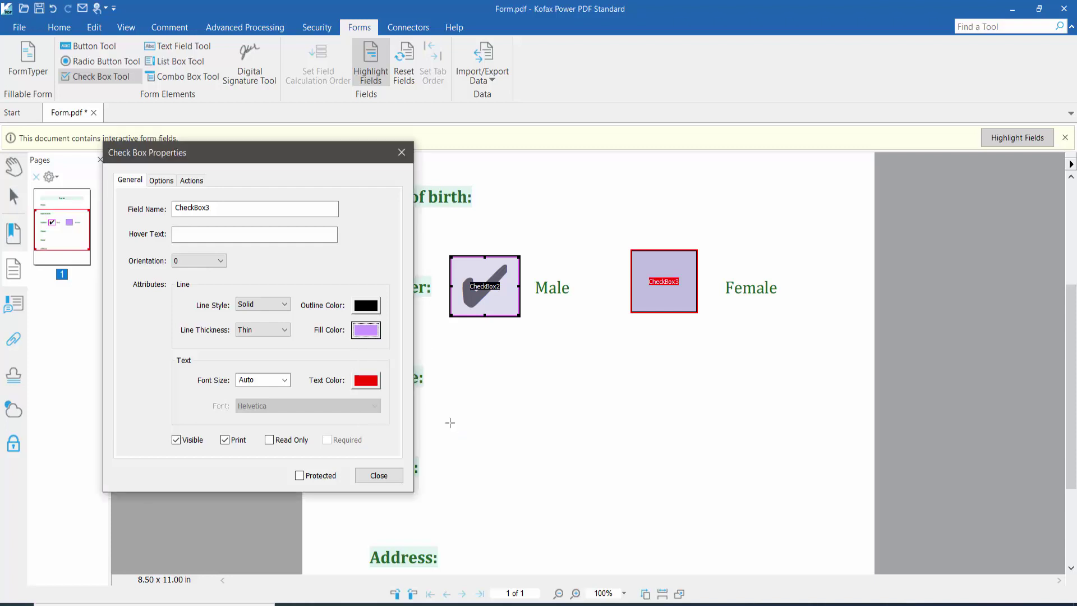
click(161, 180)
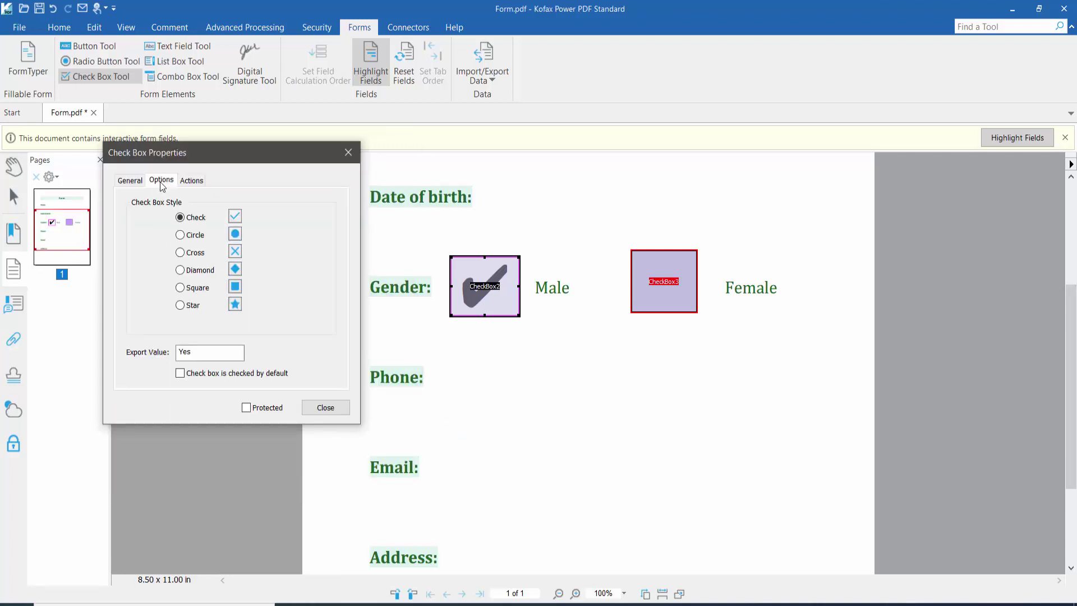
click(180, 235)
Toggle the Female and Male checkboxes, leaving Male ticked and Female cleared.
click(325, 407)
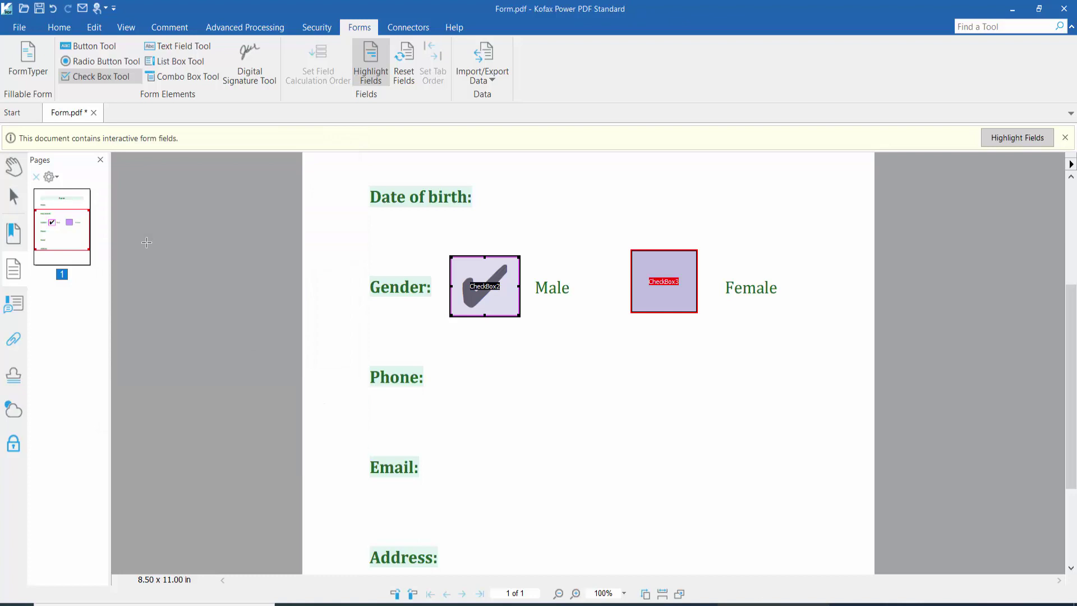
click(14, 165)
click(666, 299)
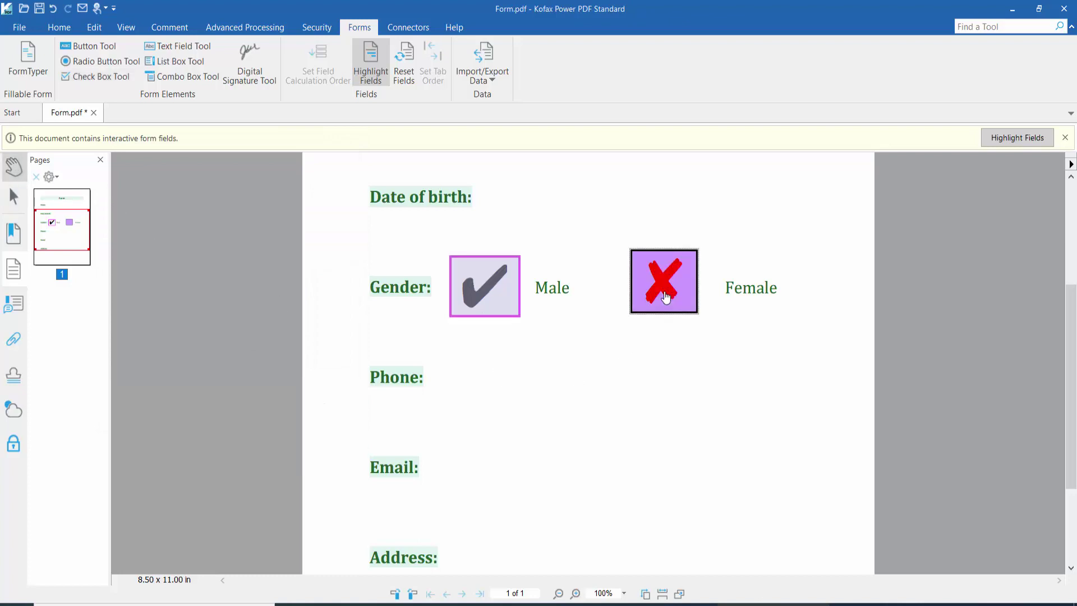
click(670, 293)
click(492, 291)
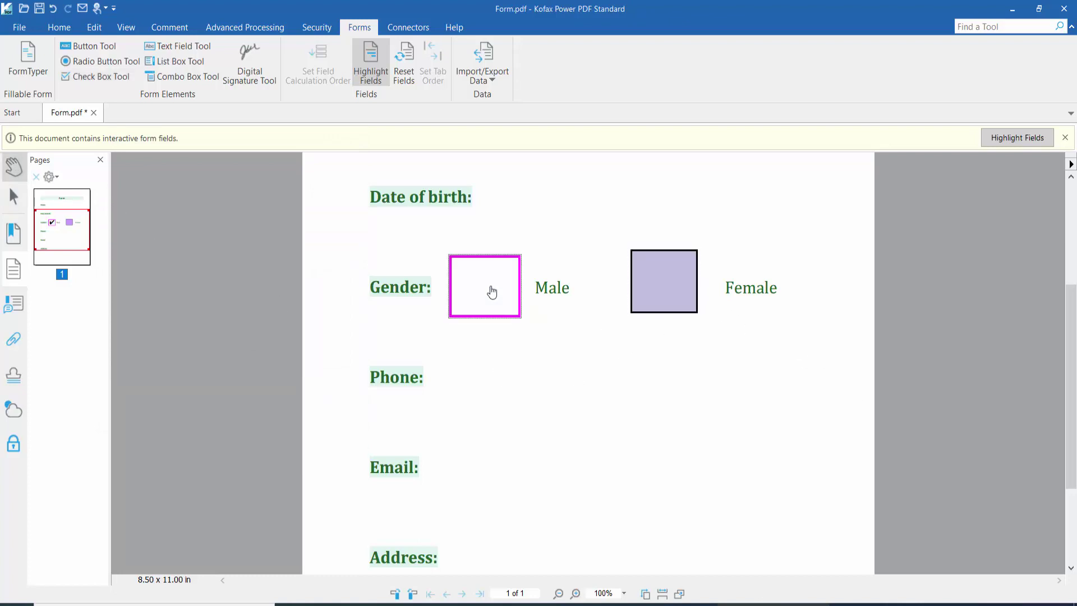
click(647, 291)
click(668, 291)
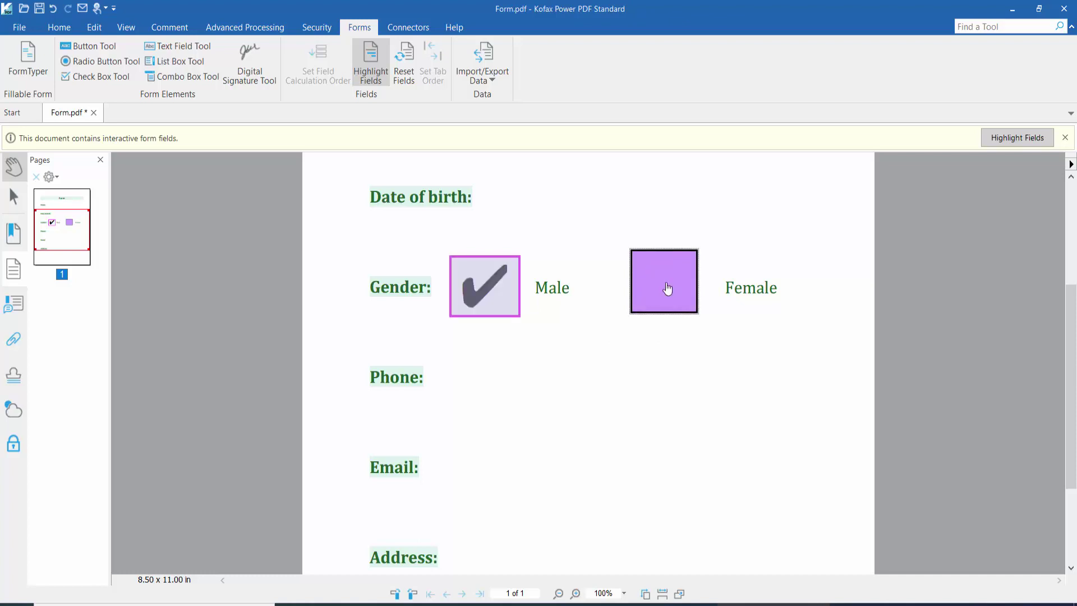
Open the File tab's Info page for Form.pdf.
click(24, 27)
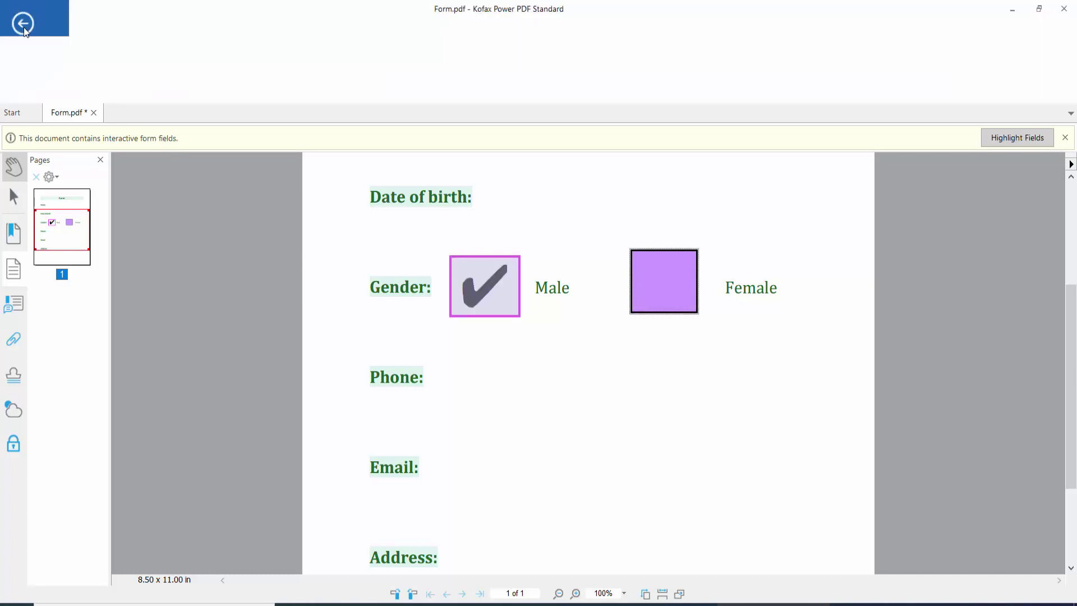